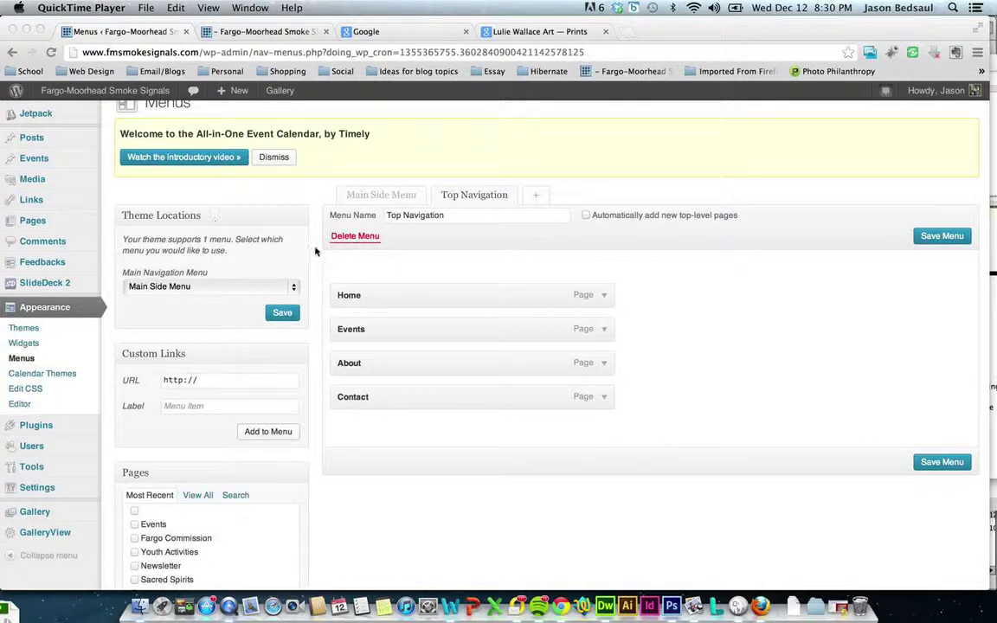
Step: Switch to the live Fargo-Moorhead Smoke Signals homepage and examine the navigation links in its header
scroll(285, 225, up, 2)
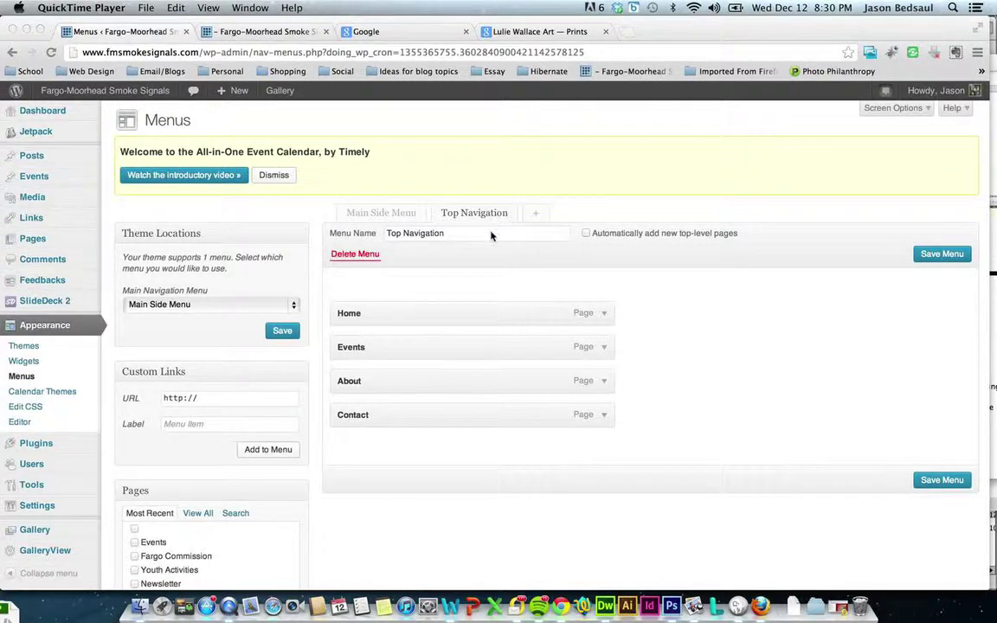
click(290, 32)
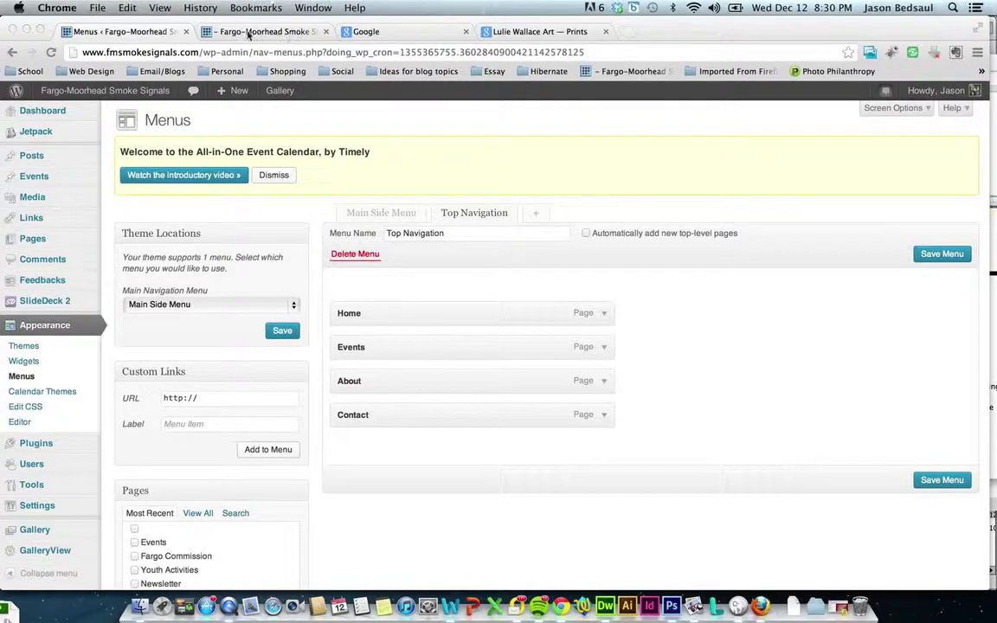
click(251, 32)
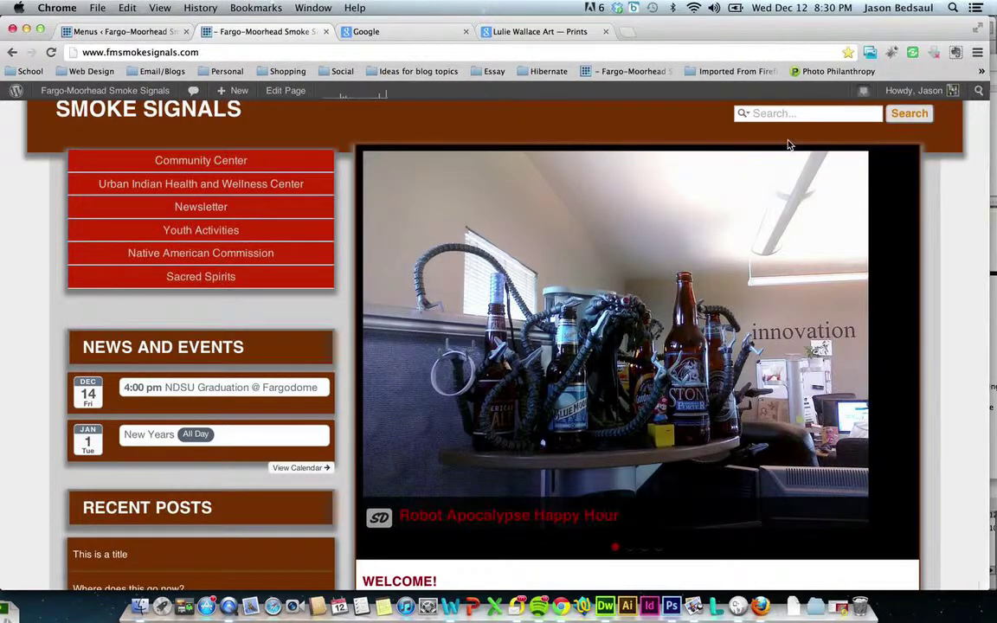
scroll(781, 160, up, 2)
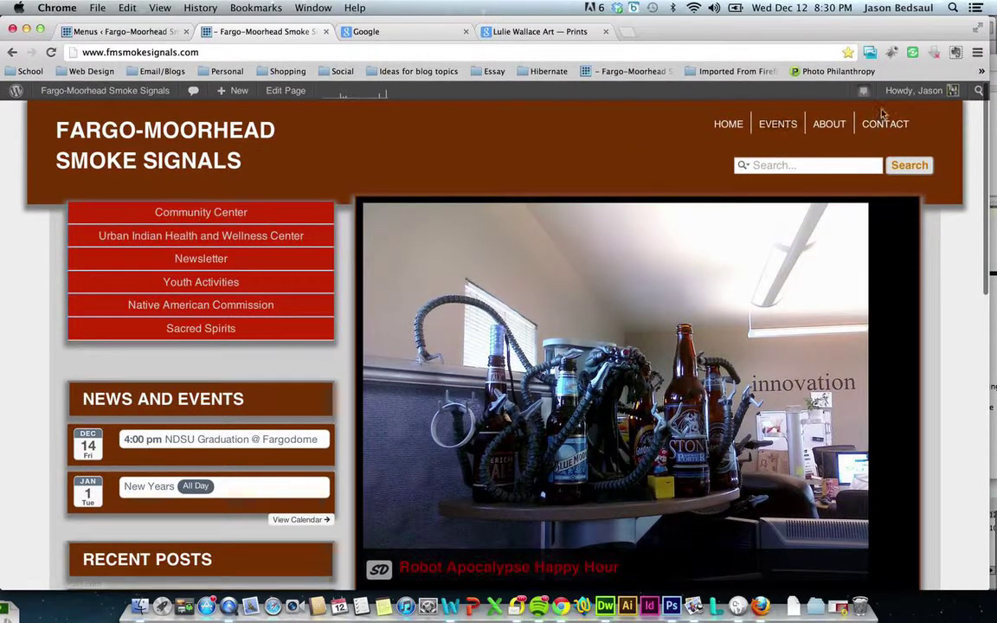
Step: In the menu editor, reorder the Top Navigation menu to Events, About, Home, Contact and save it
click(134, 32)
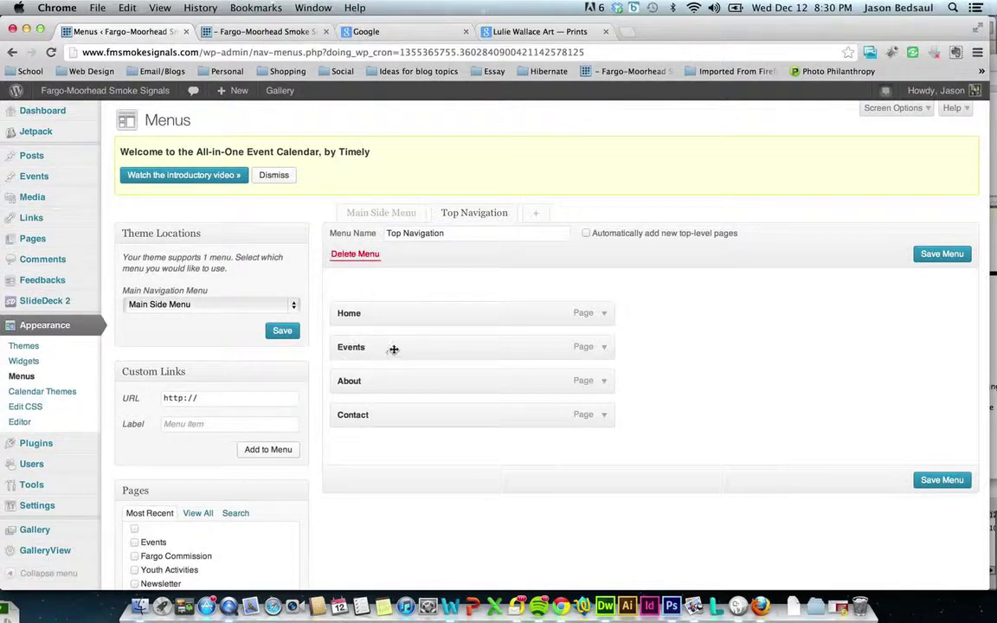
drag(394, 348, 401, 305)
drag(391, 383, 378, 339)
click(933, 481)
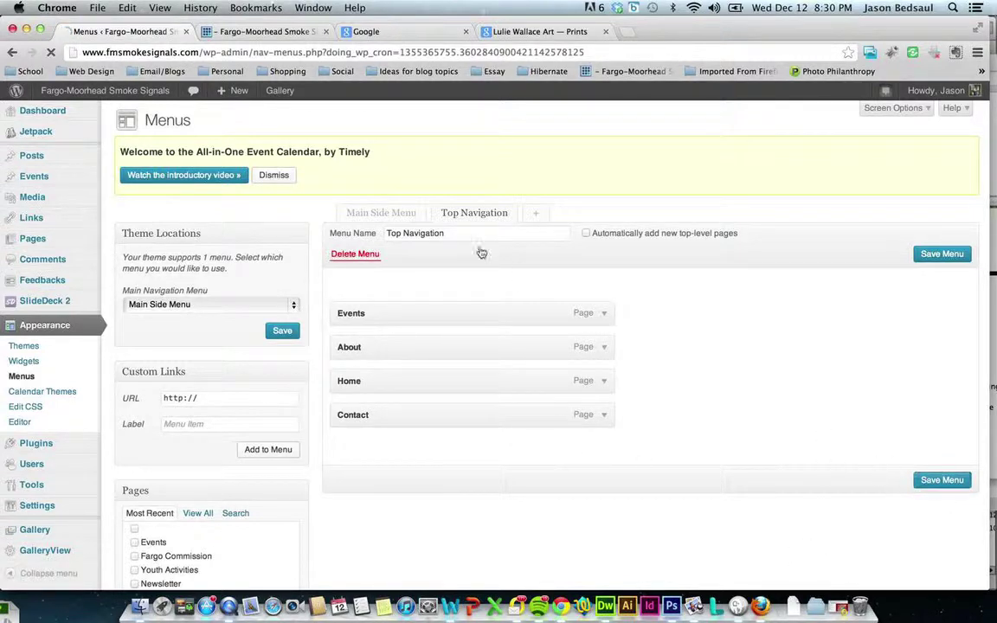
Step: Reload the live homepage to check the order of its header navigation, and return to the menu editor
click(235, 32)
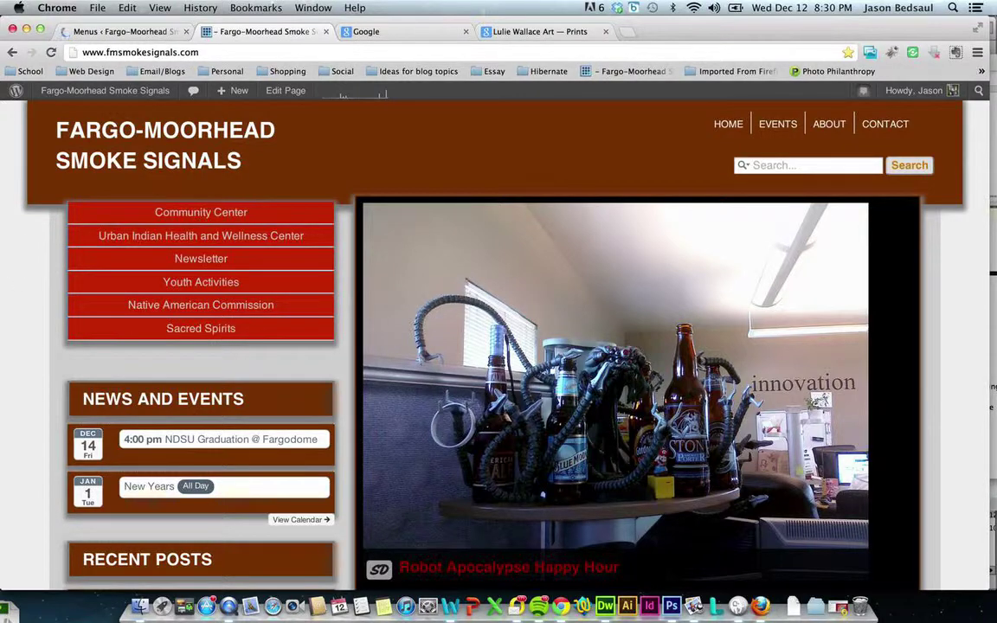
key(super+r)
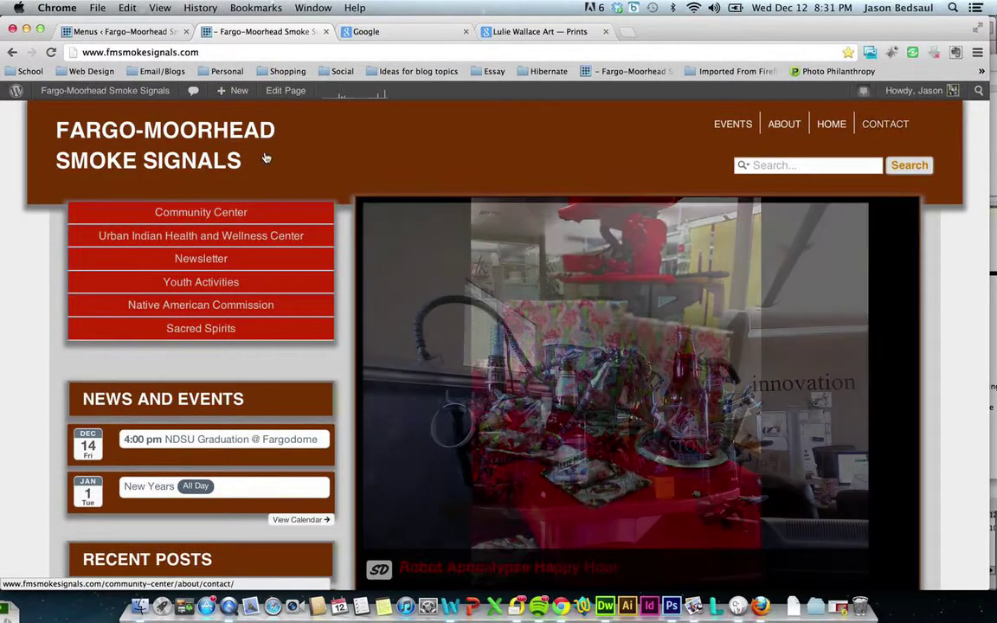
click(159, 33)
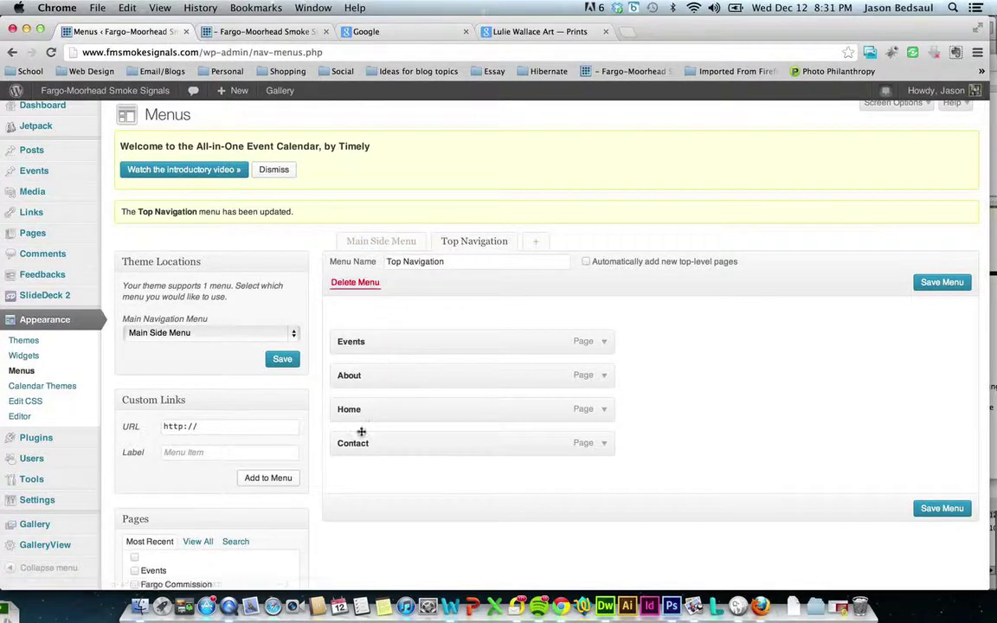
Step: Open the Main Side Menu for editing and look through the list of pages that can be added
click(377, 242)
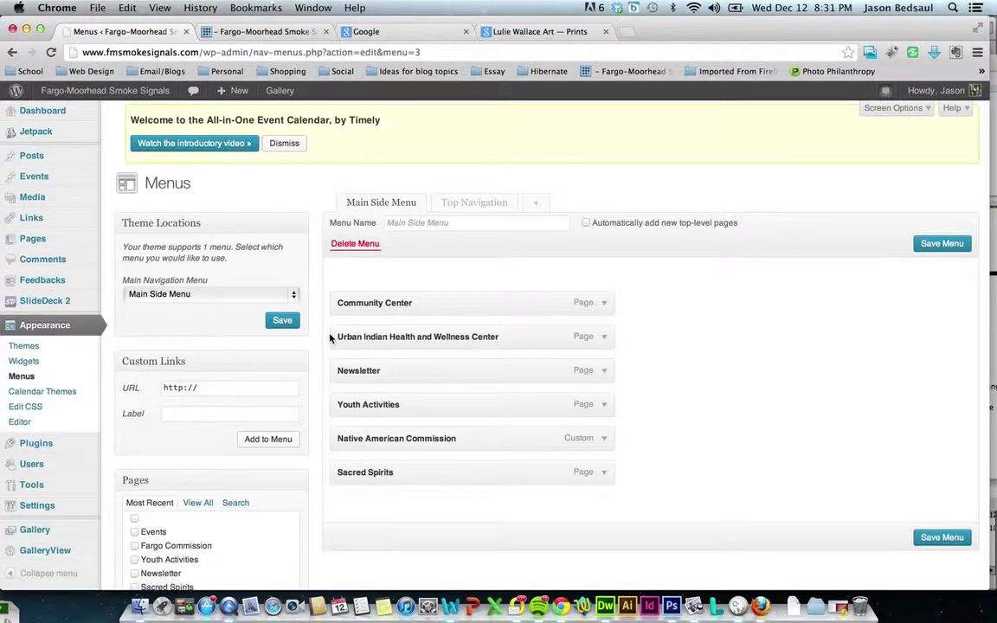
scroll(322, 346, down, 1)
scroll(318, 351, down, 1)
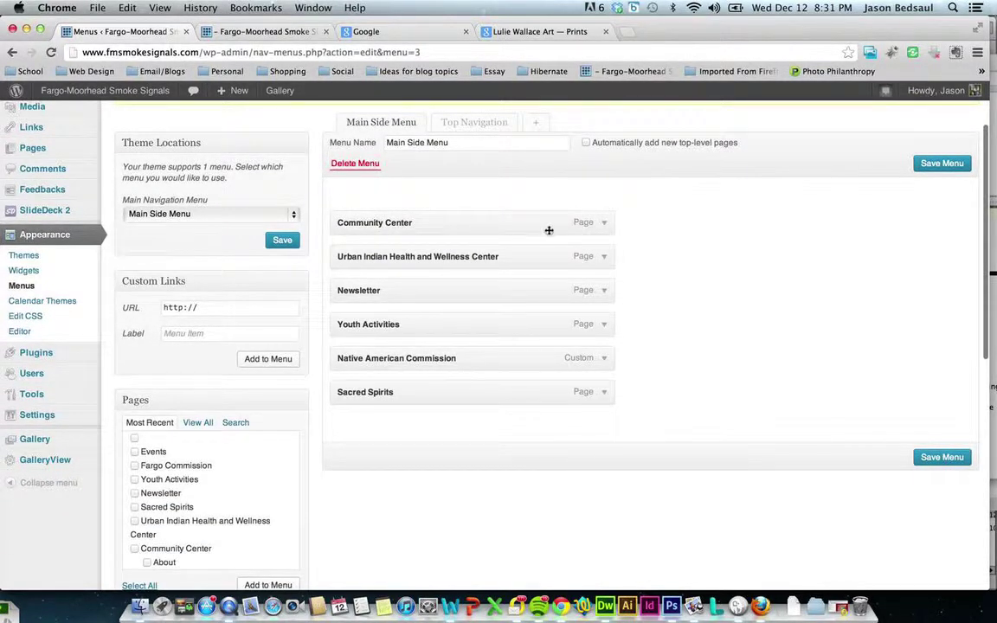
scroll(284, 392, down, 1)
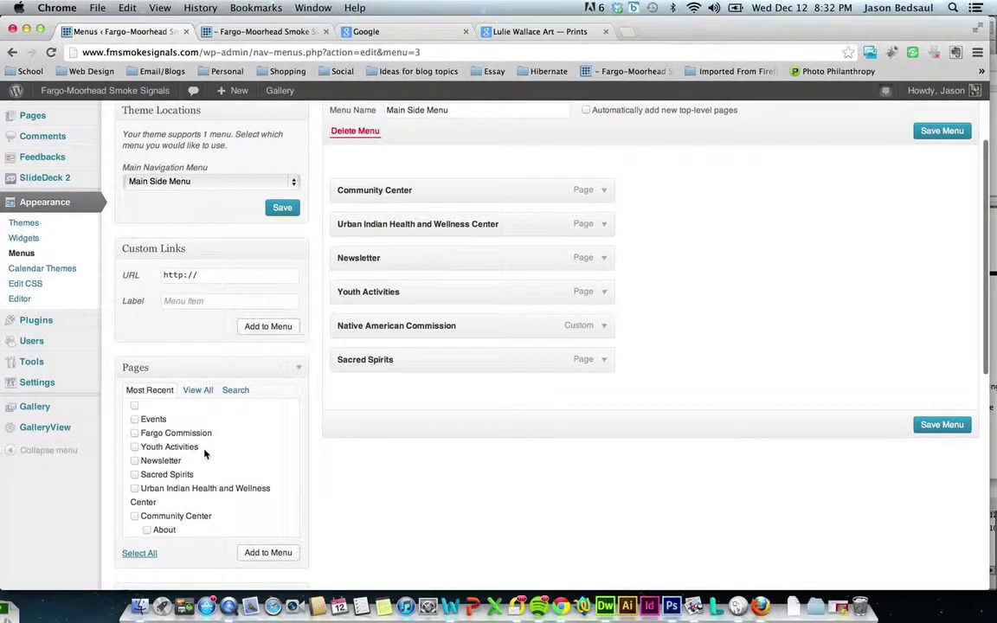
scroll(206, 453, down, 2)
scroll(205, 454, down, 3)
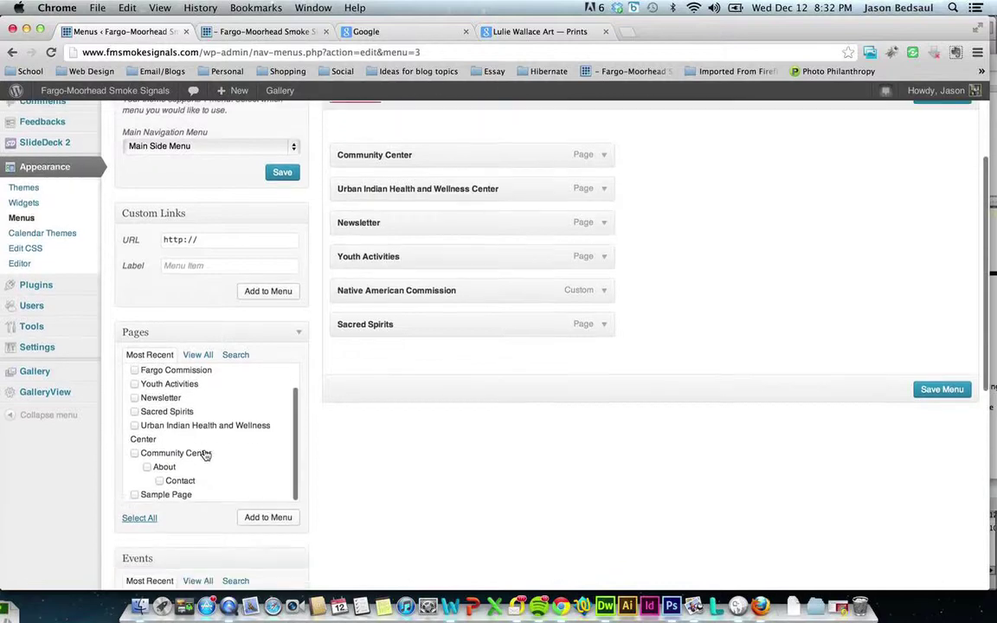
drag(293, 432, 291, 394)
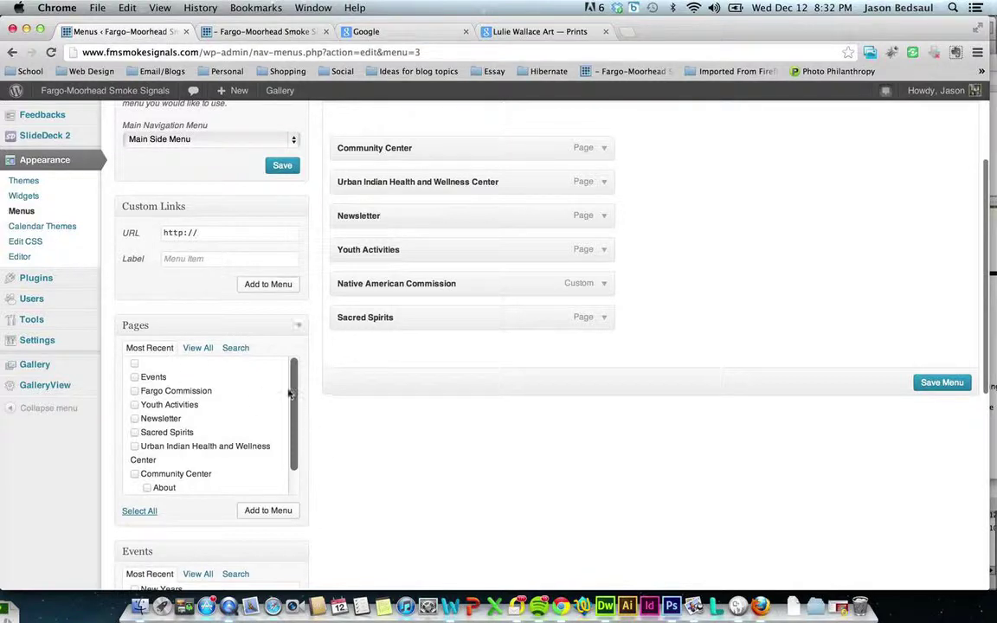
drag(289, 379, 289, 429)
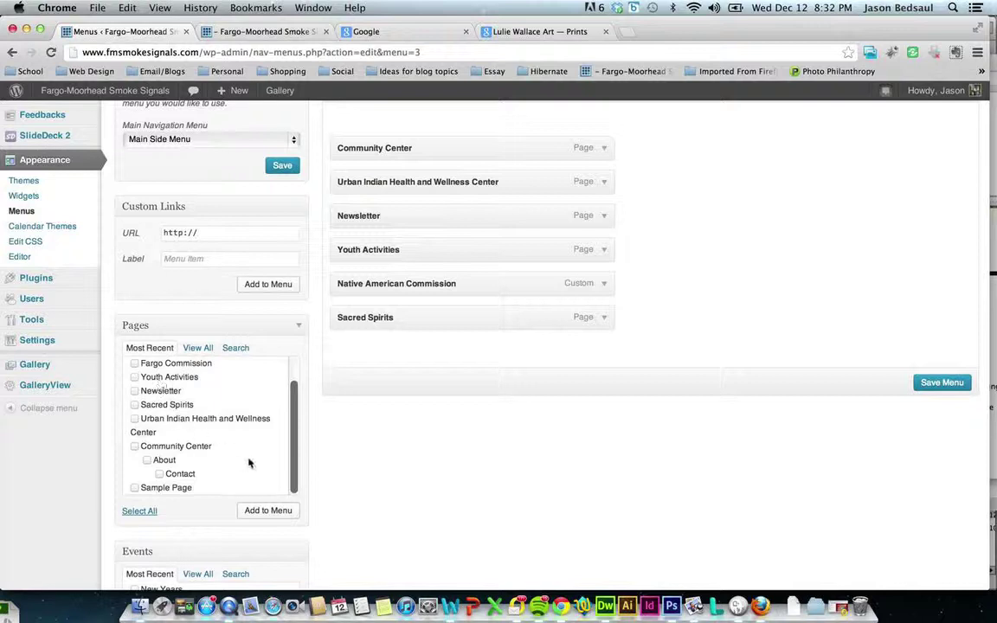
mouse_move(293, 449)
mouse_down()
mouse_move(296, 431)
mouse_move(298, 449)
mouse_up()
drag(294, 453, 264, 497)
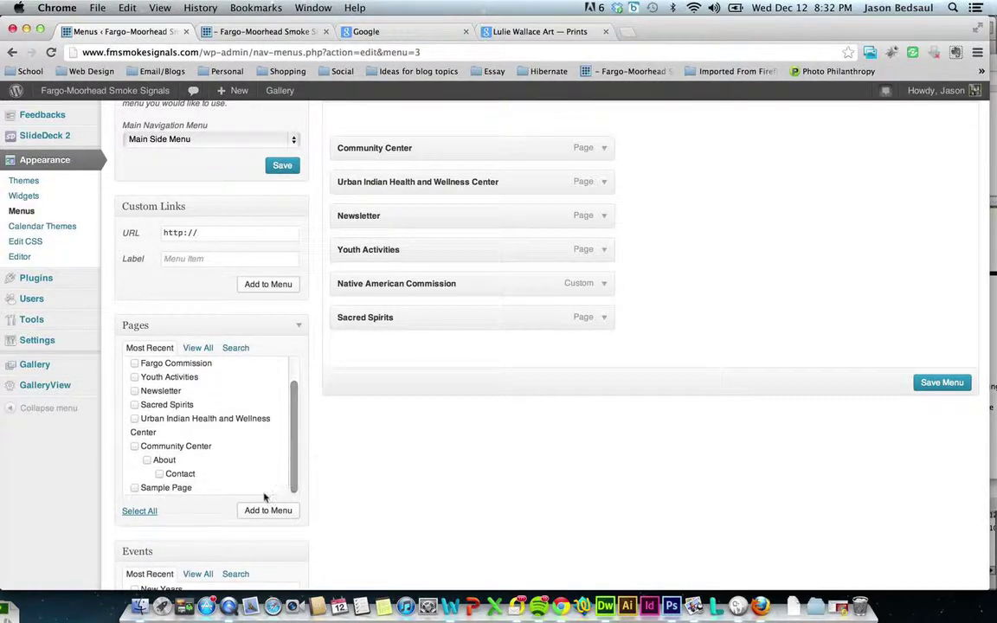
Step: Add Sample Page to the Main Side Menu and set its navigation label to Hello World
click(134, 488)
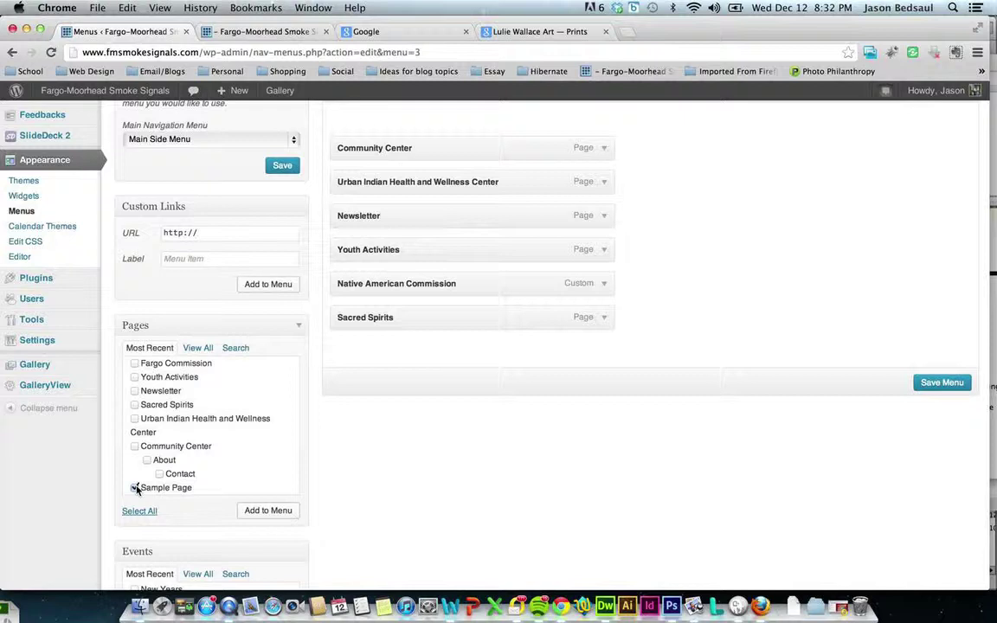
click(261, 510)
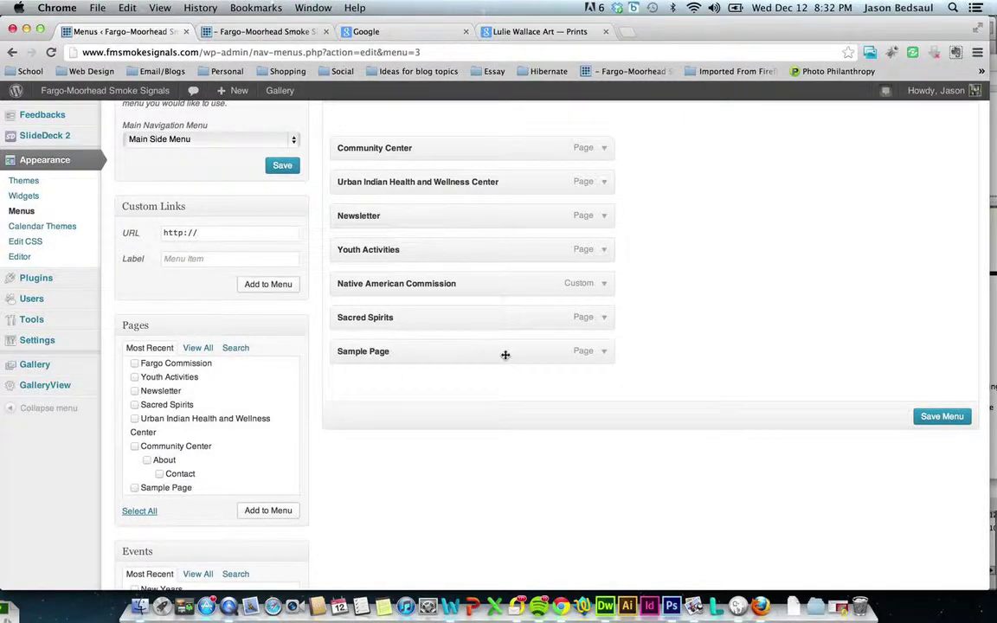
click(604, 353)
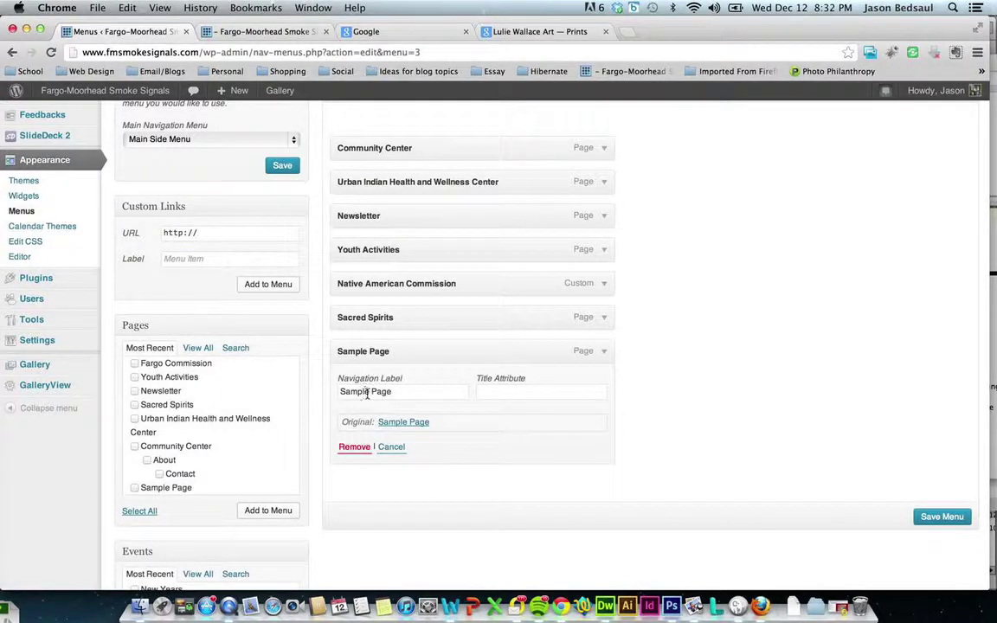
drag(405, 391, 329, 393)
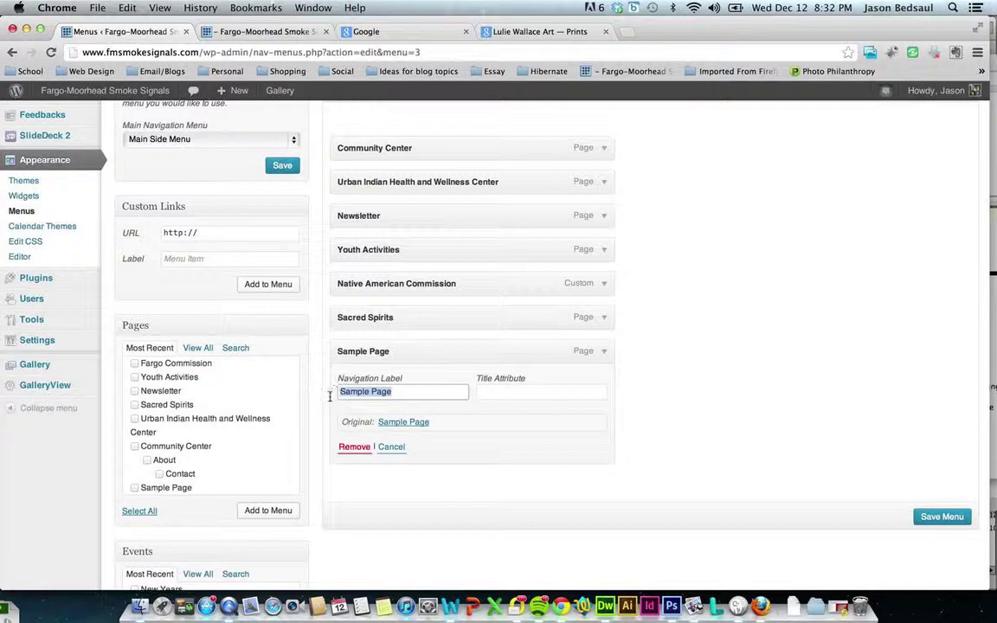
text(Hello World)
key(Tab)
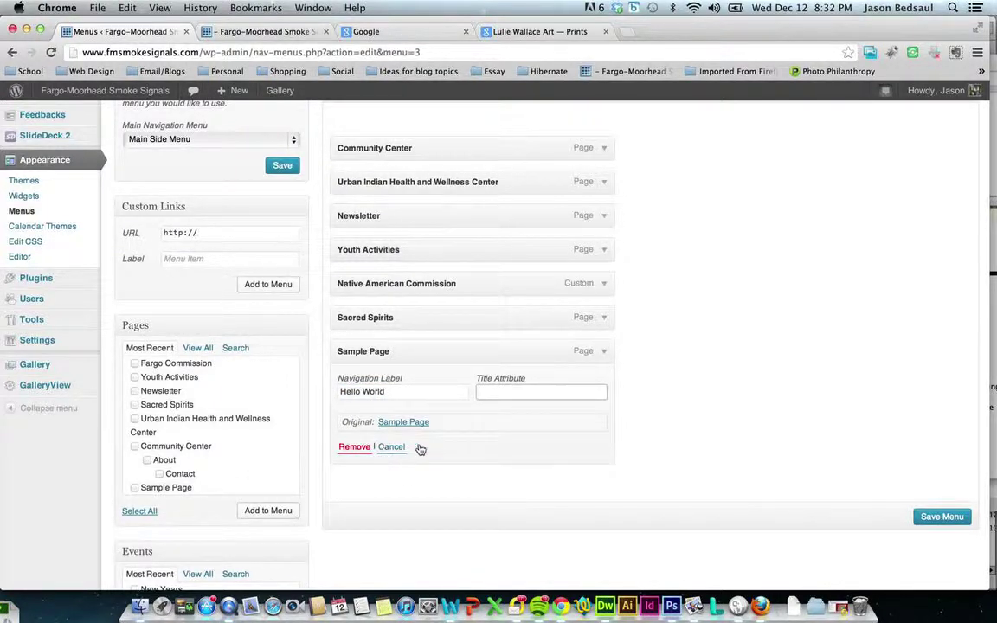
click(515, 497)
click(604, 351)
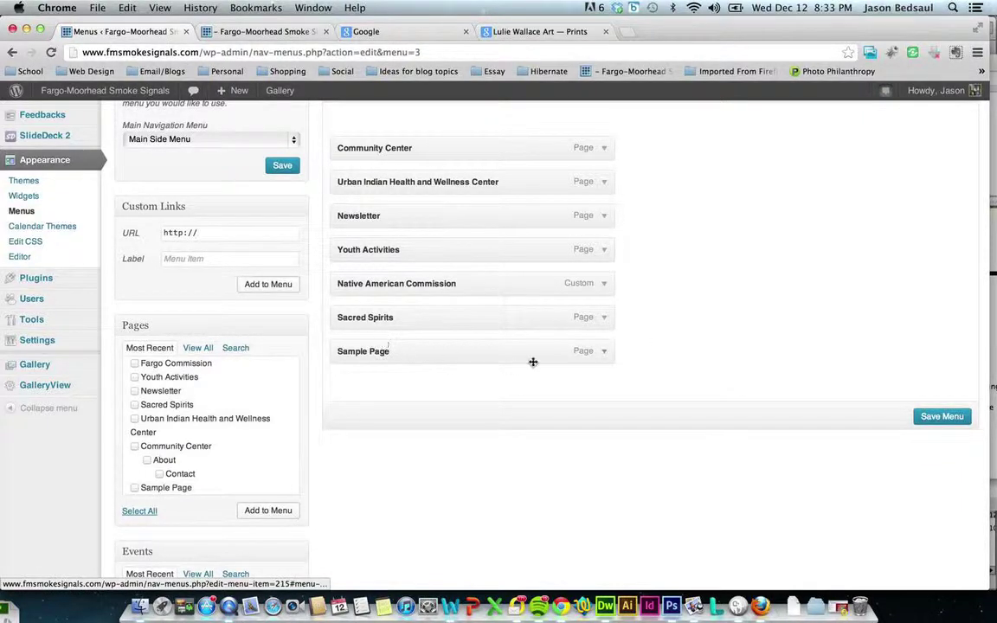
Step: Remove the Sample Page item from the Main Side Menu
click(604, 353)
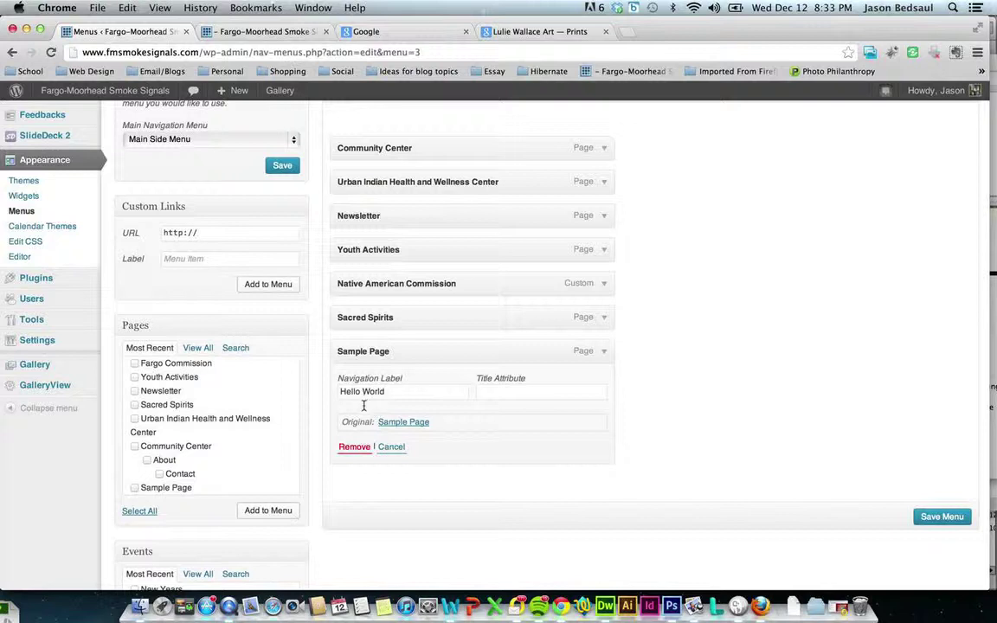
click(351, 448)
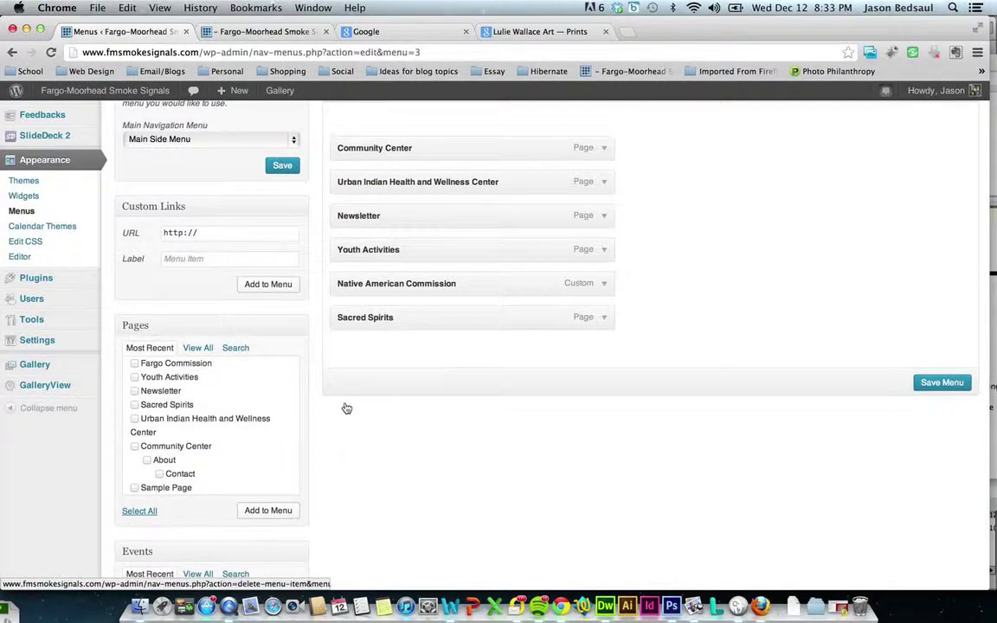
scroll(207, 433, down, 1)
scroll(178, 434, up, 3)
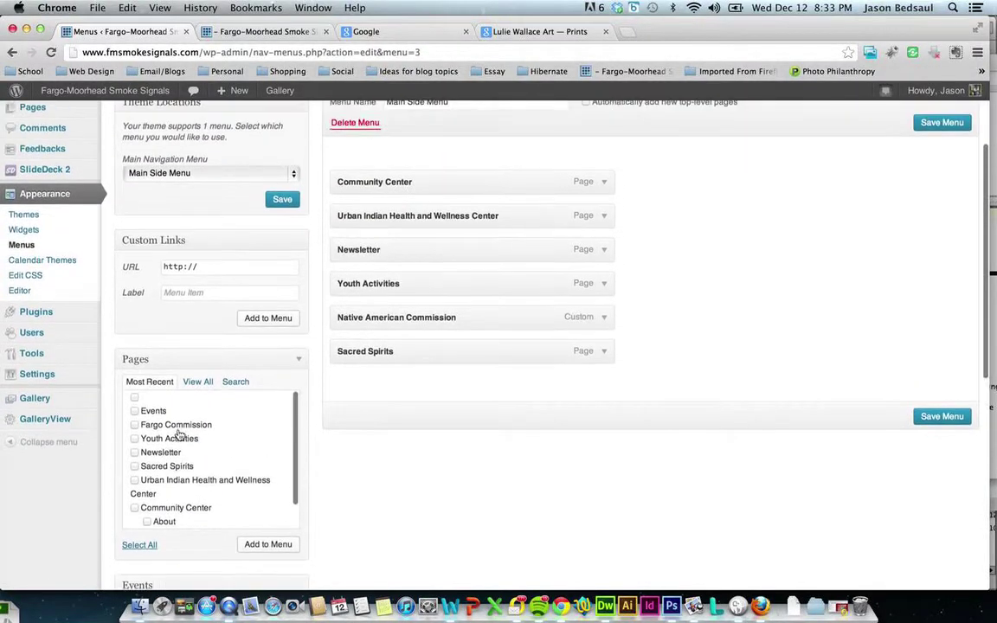
scroll(168, 433, down, 3)
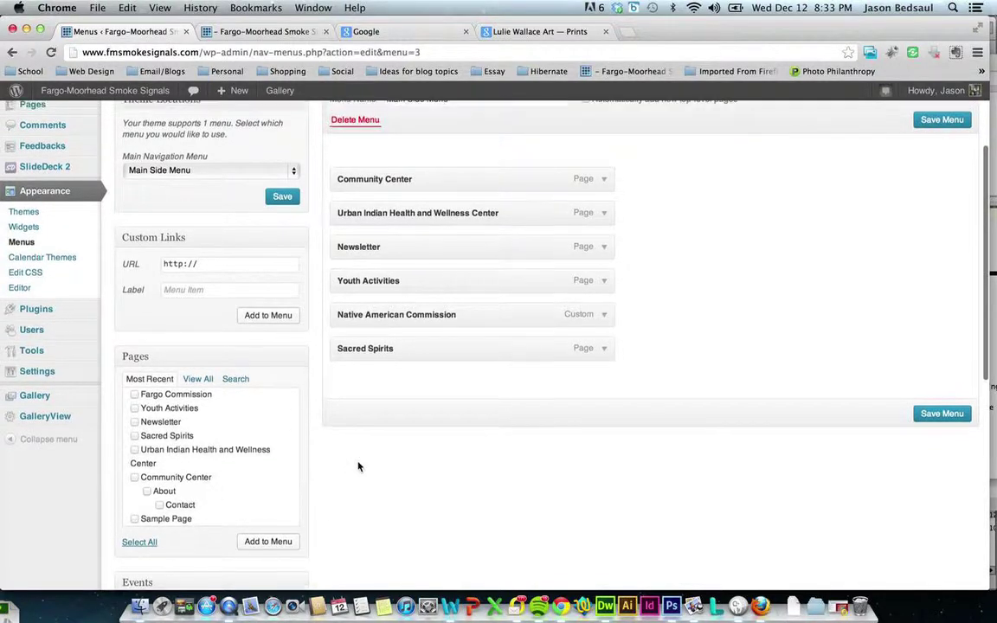
scroll(355, 464, up, 3)
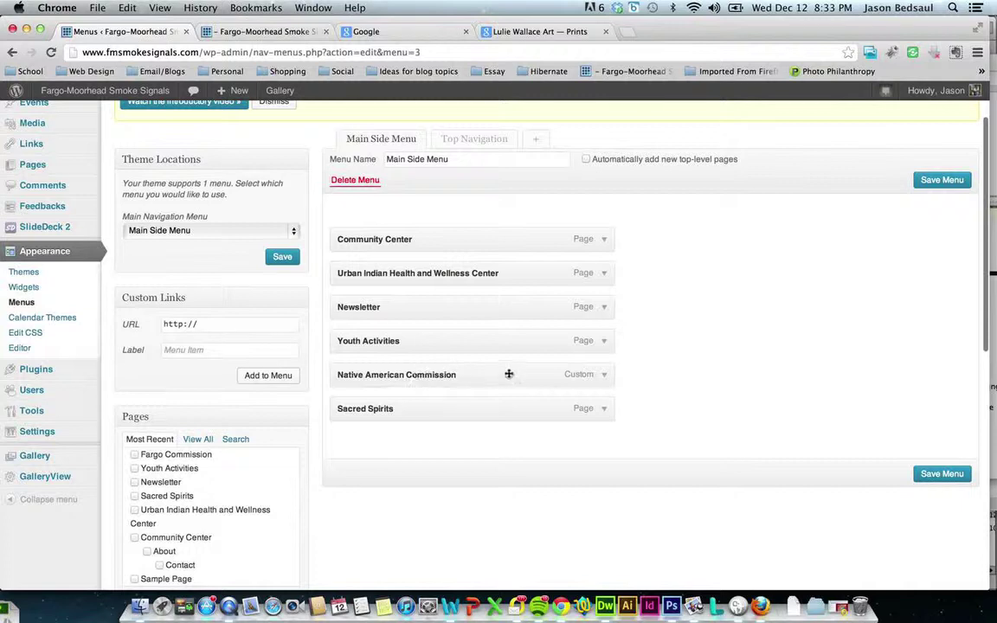
click(602, 376)
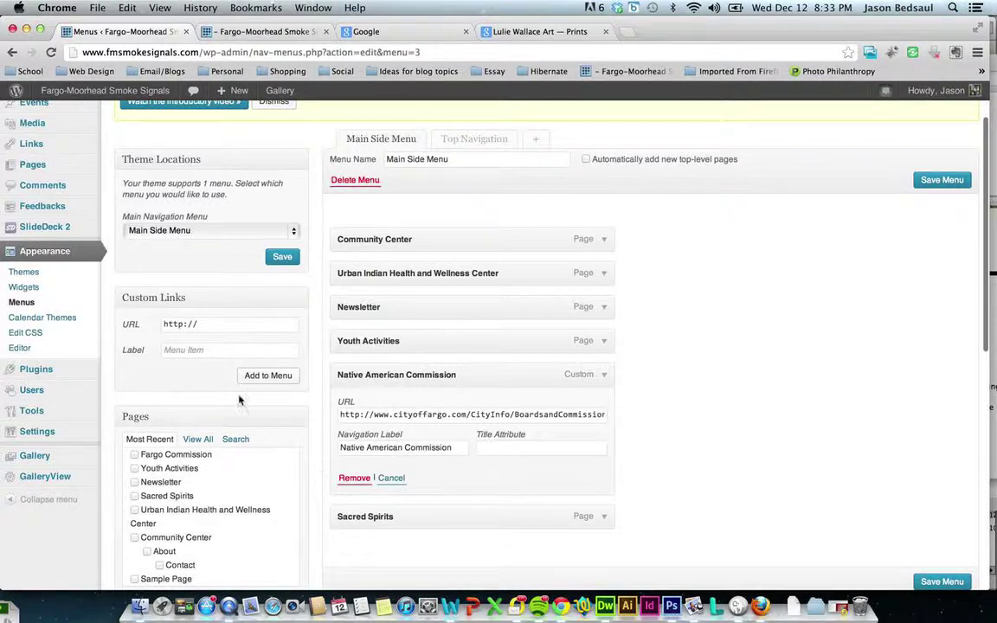
click(202, 323)
click(209, 324)
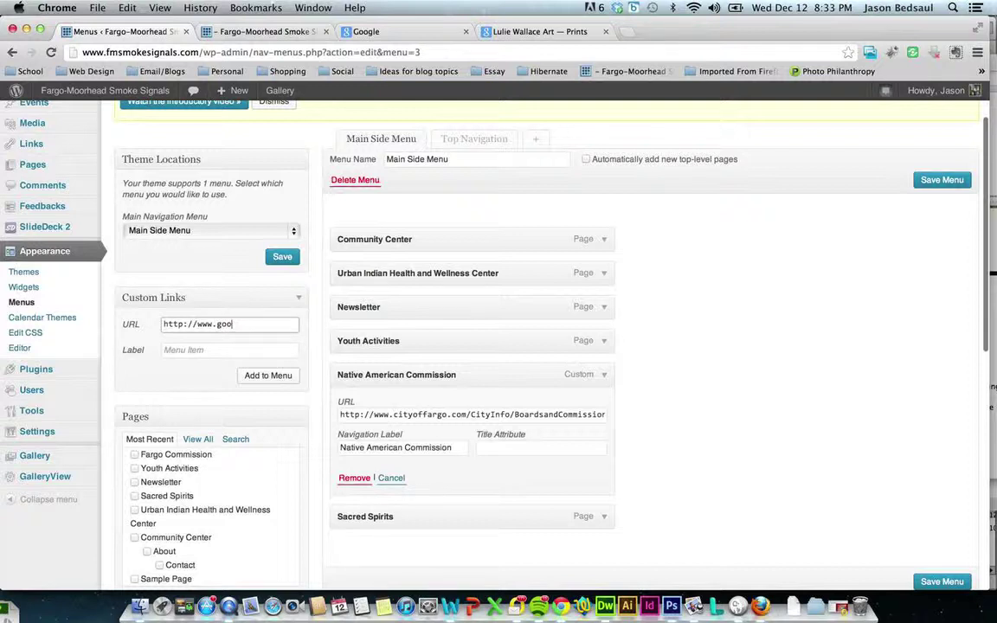
key(Tab)
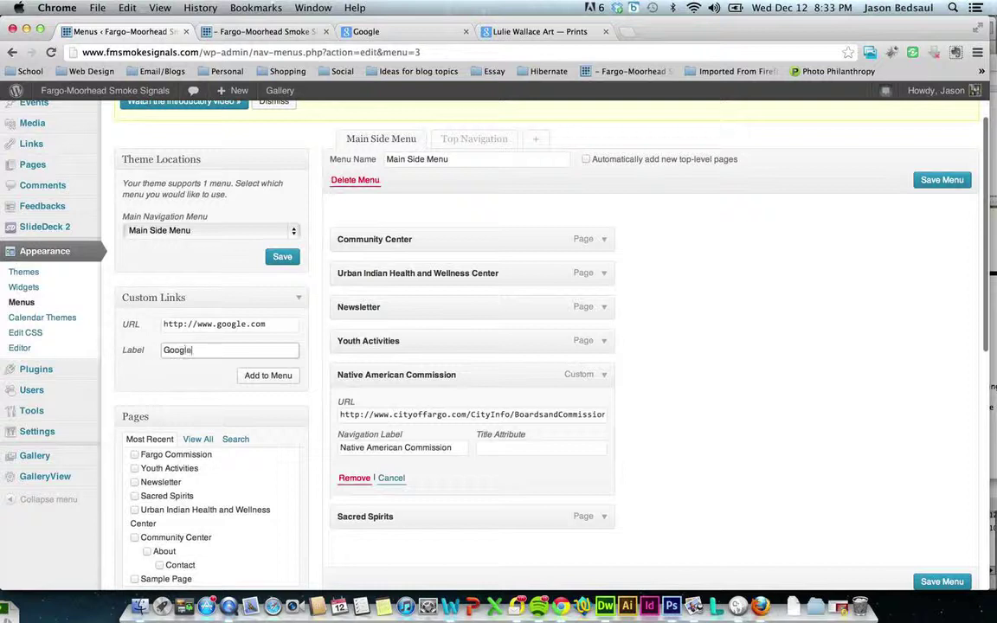
click(253, 378)
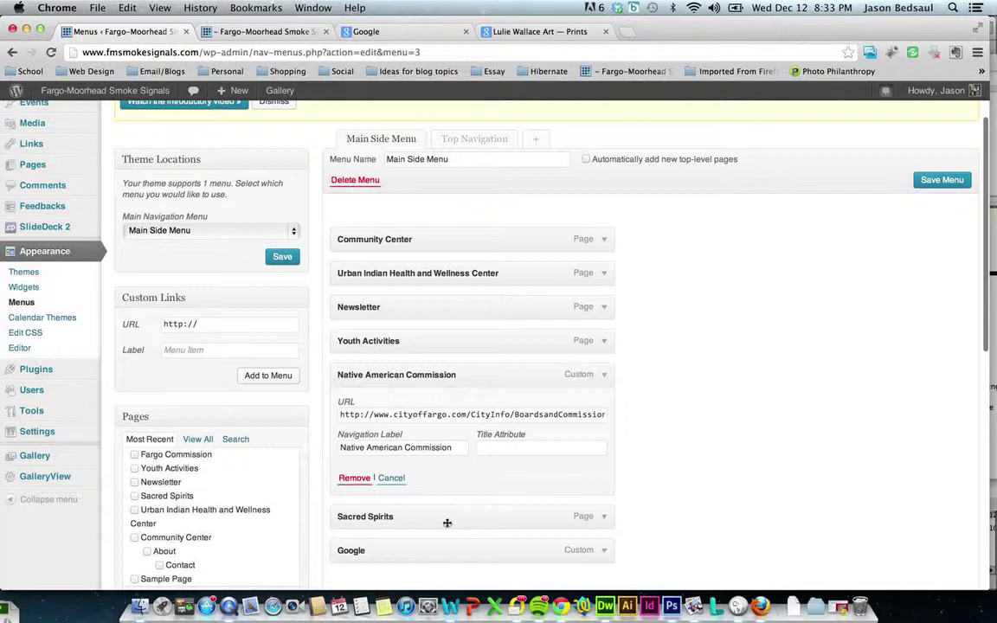
Step: Collapse the Native American Commission item's settings and move the Google item directly above Sacred Spirits
click(603, 379)
scroll(533, 425, down, 1)
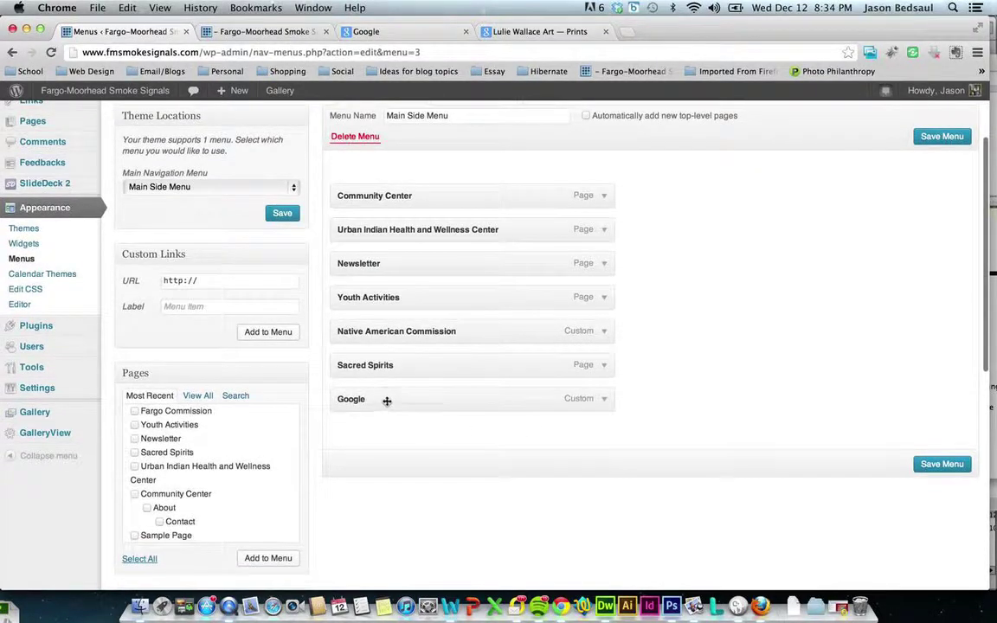
drag(387, 401, 385, 364)
Step: Nest Urban Indian Health and Wellness Center under Community Center, with Newsletter and Youth Activities as its sub-items
scroll(403, 309, up, 1)
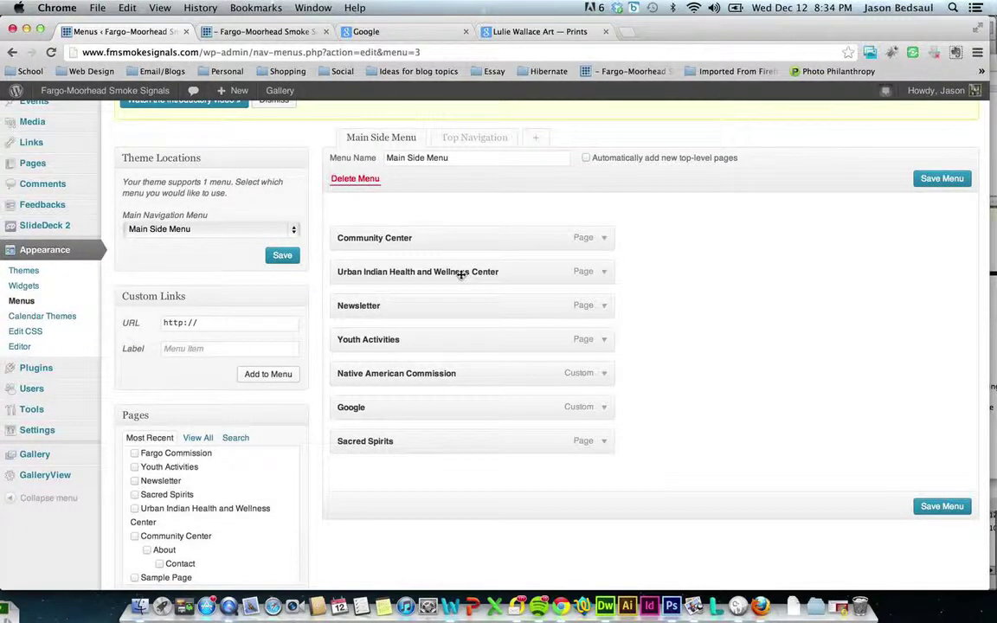
drag(465, 272, 488, 274)
drag(459, 308, 516, 309)
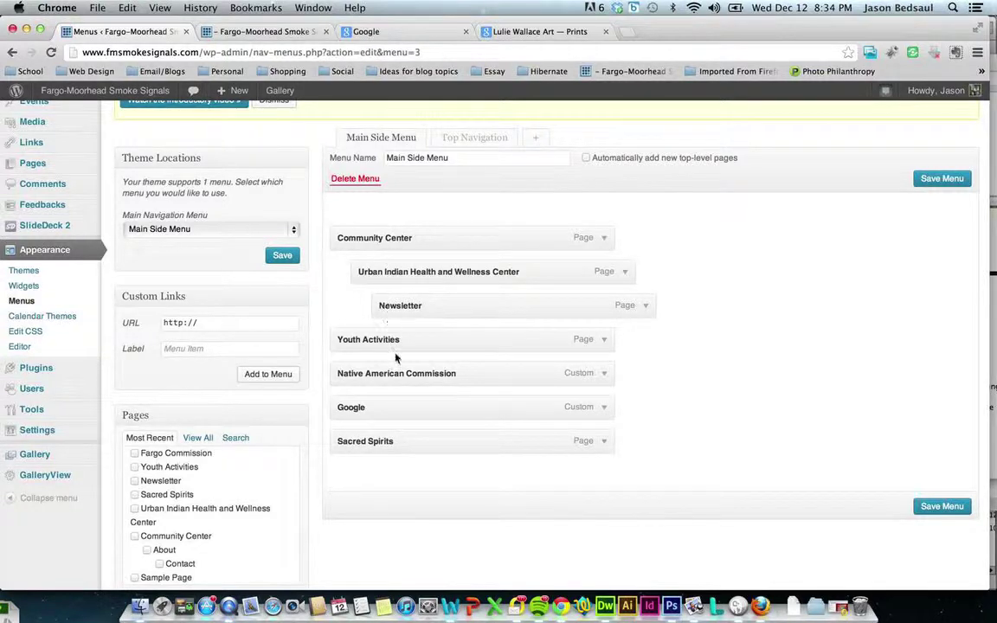
drag(402, 339, 456, 337)
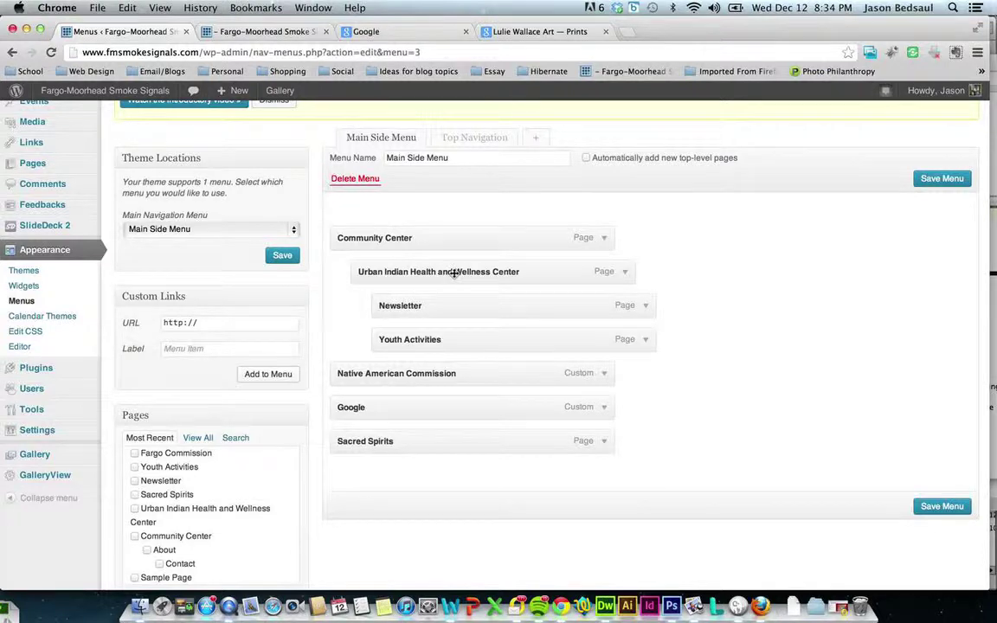
Step: Move Urban Indian Health and Wellness Center, Newsletter and Youth Activities out to the top level of the Main Side Menu
mouse_move(453, 273)
mouse_down()
mouse_move(424, 270)
mouse_move(433, 275)
mouse_up()
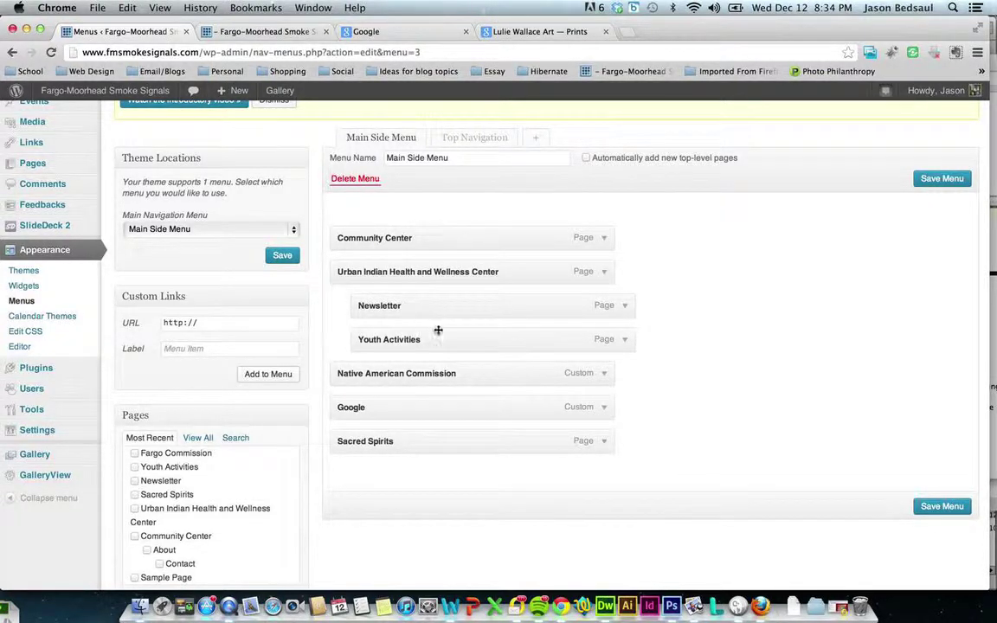
drag(463, 307, 423, 303)
mouse_move(454, 339)
mouse_down()
mouse_move(467, 339)
mouse_move(446, 337)
mouse_up()
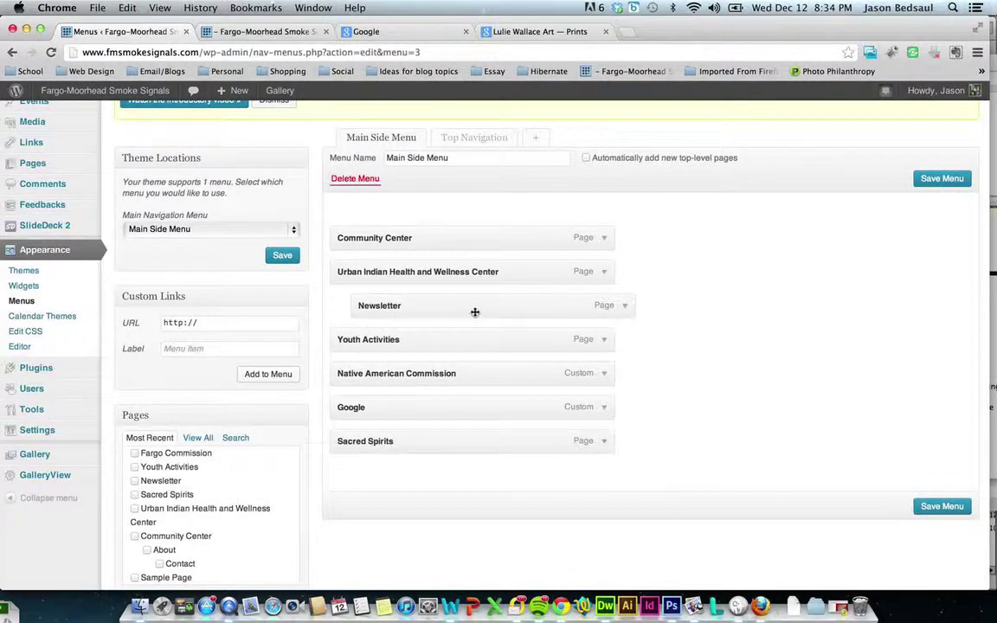
drag(475, 305, 459, 304)
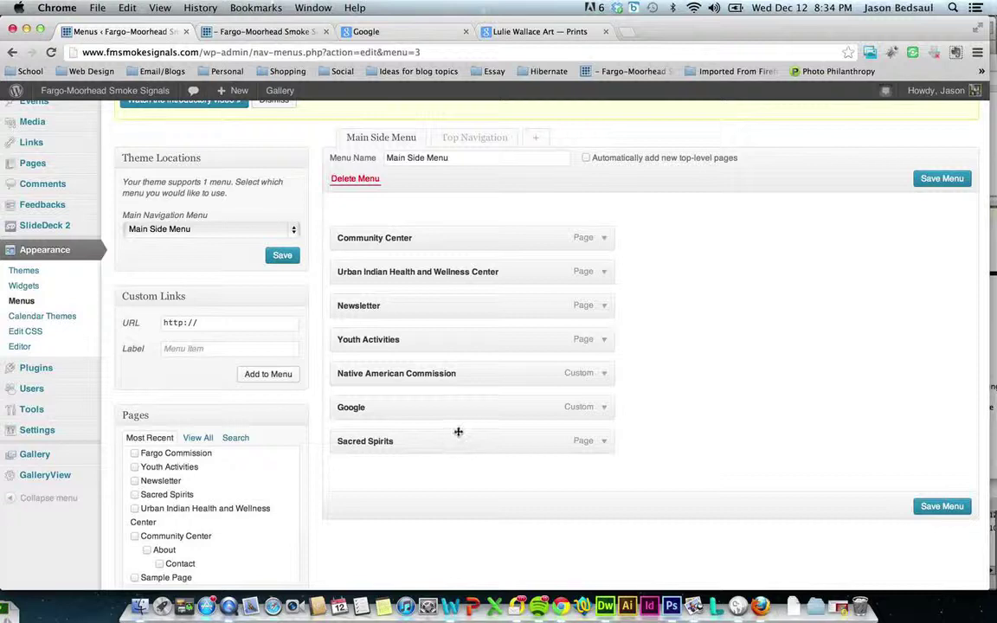
Step: Nest Newsletter and Youth Activities as sub-items directly under Urban Indian Health and Wellness Center
mouse_move(458, 407)
mouse_down()
mouse_move(492, 405)
mouse_move(476, 402)
mouse_up()
drag(510, 305, 500, 340)
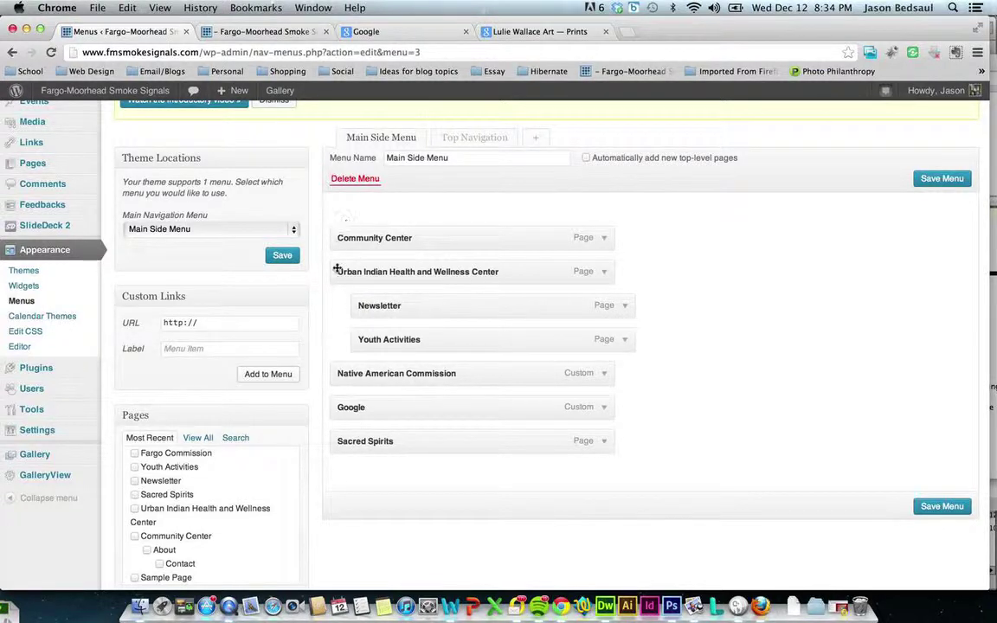
Step: Nest Native American Commission, Google and Sacred Spirits as sub-items of Youth Activities and save the menu
drag(400, 370, 445, 369)
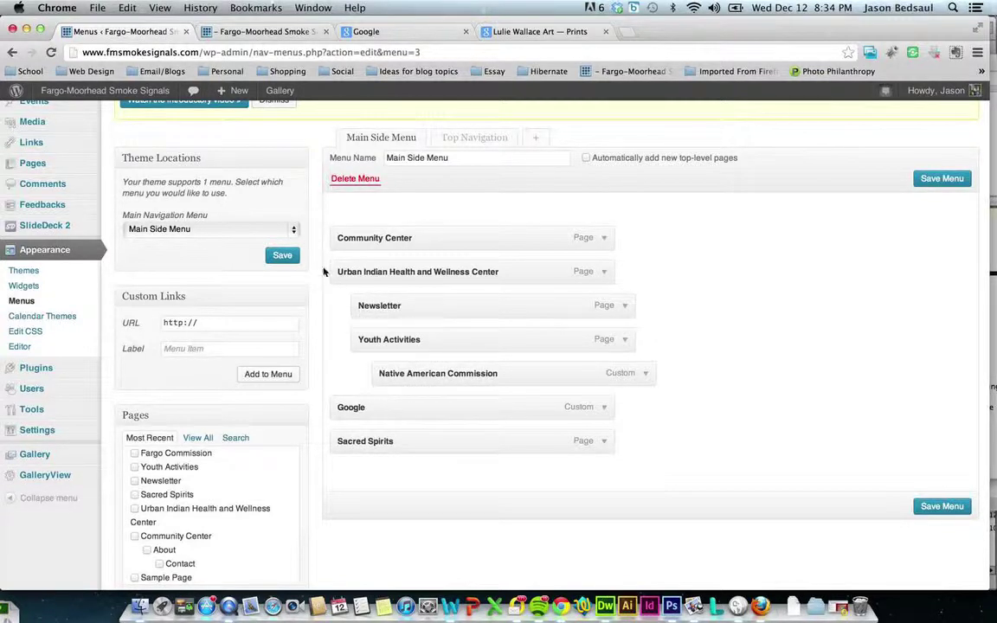
drag(378, 402, 410, 399)
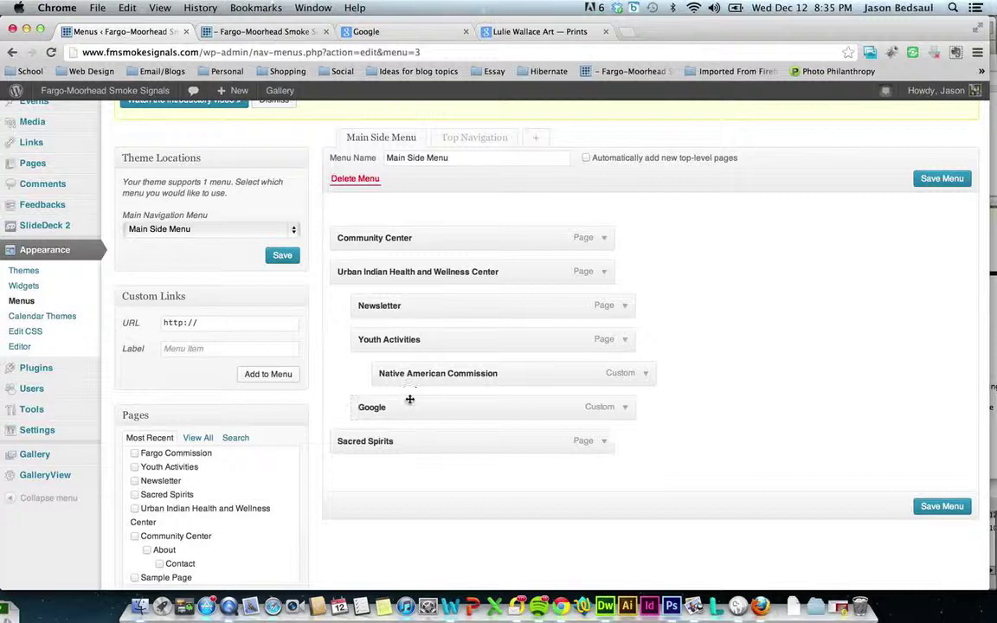
drag(383, 441, 420, 437)
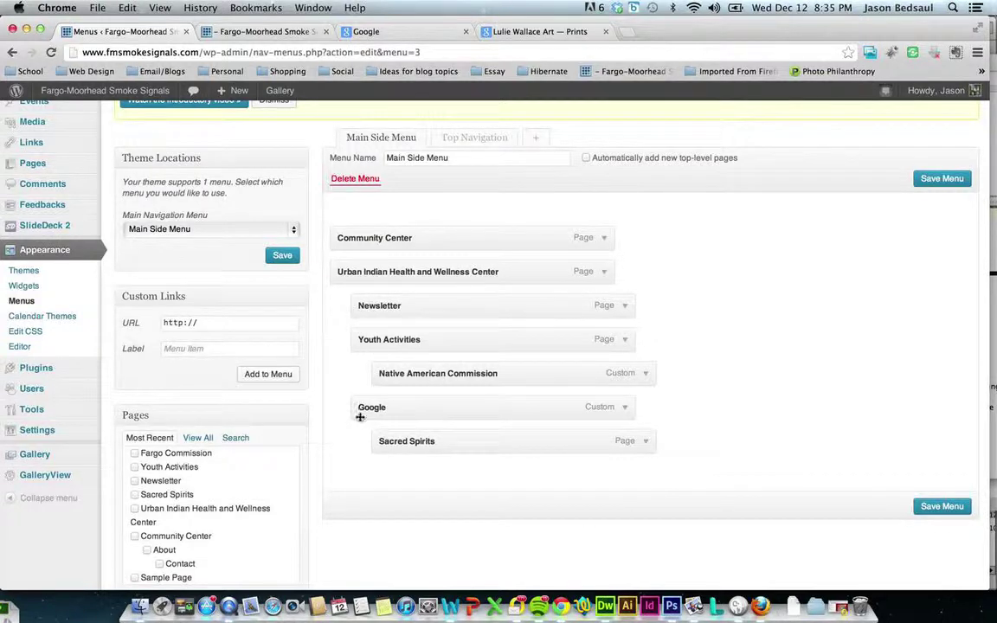
drag(378, 396, 404, 440)
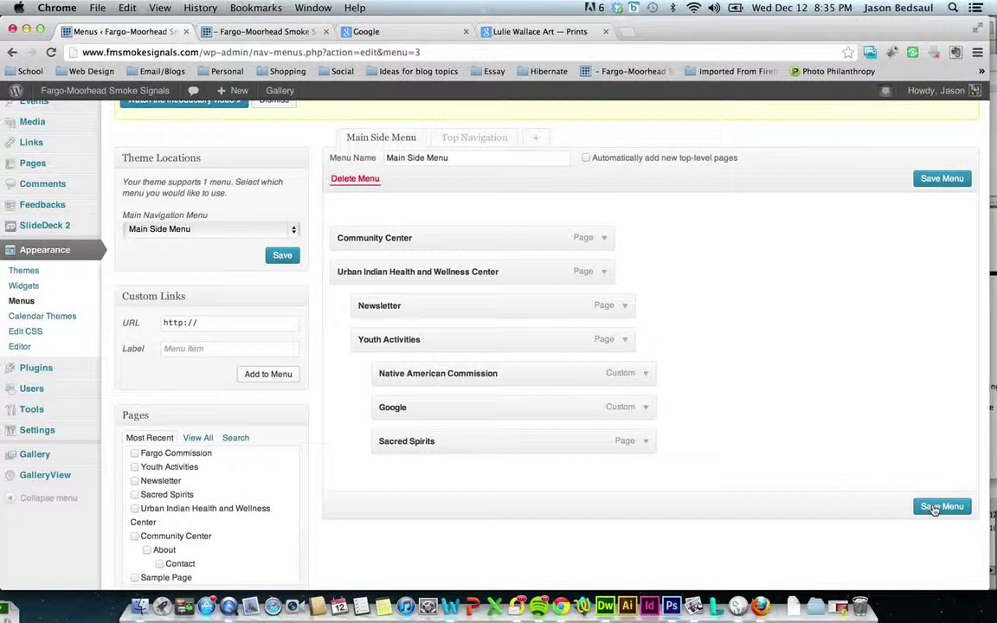
click(935, 508)
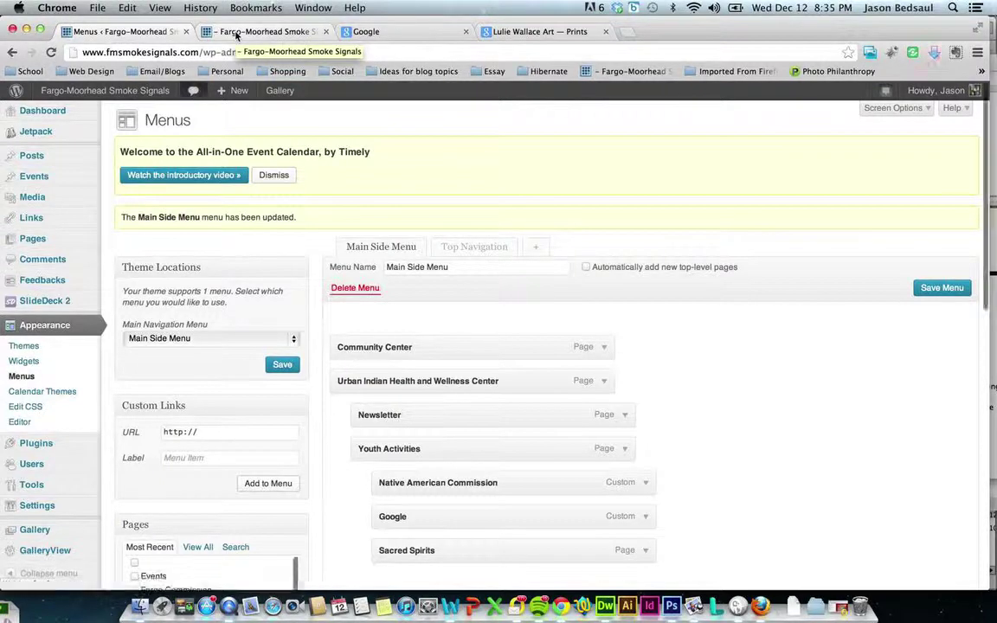
Step: Reload the live site to check the Urban Indian Health and Wellness Center and Youth Activities submenus, and return to the menu editor
click(236, 32)
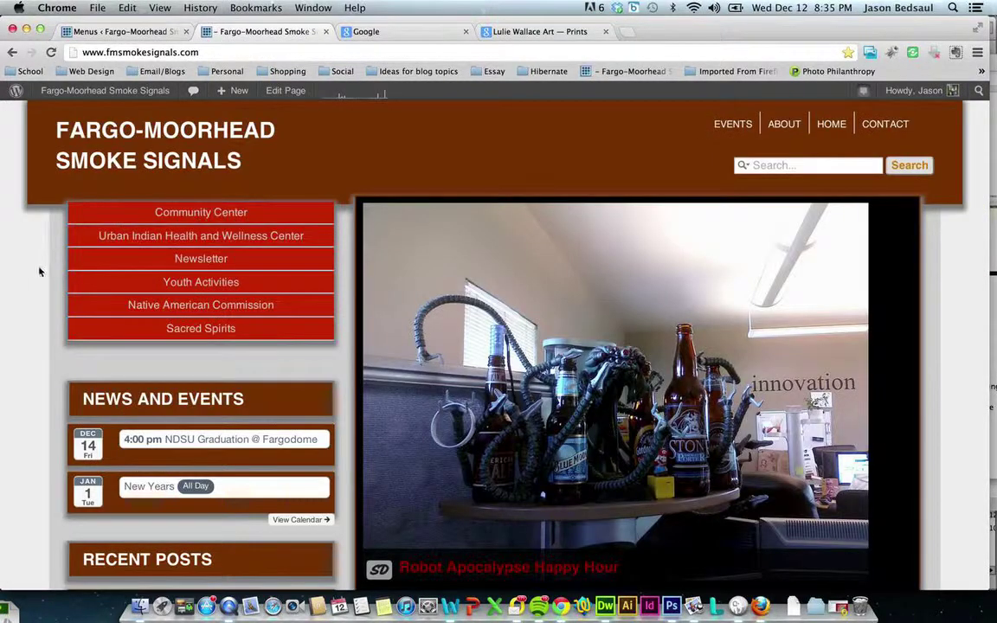
key(super+r)
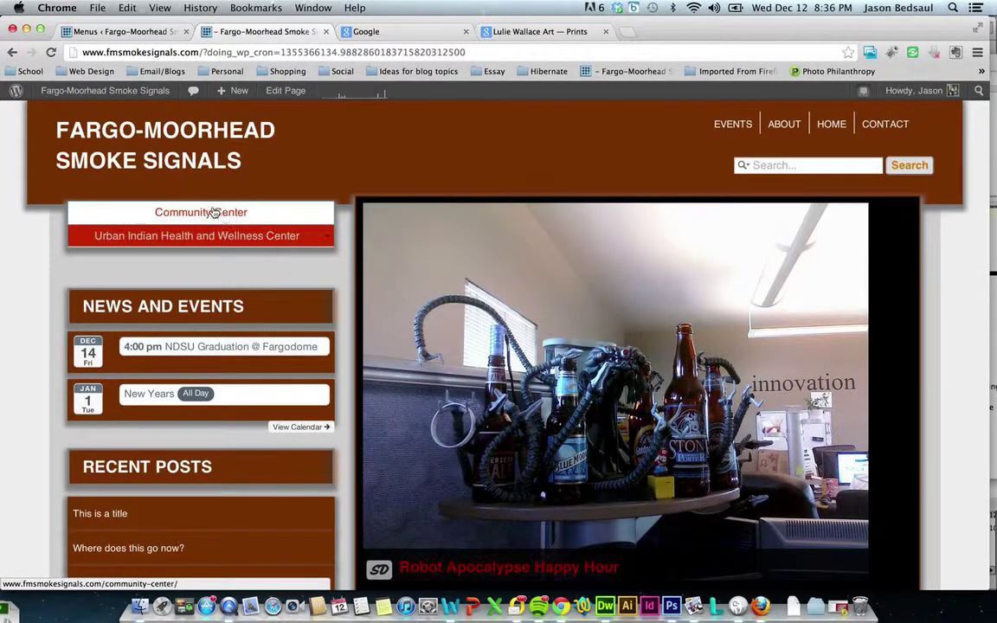
mouse_move(308, 240)
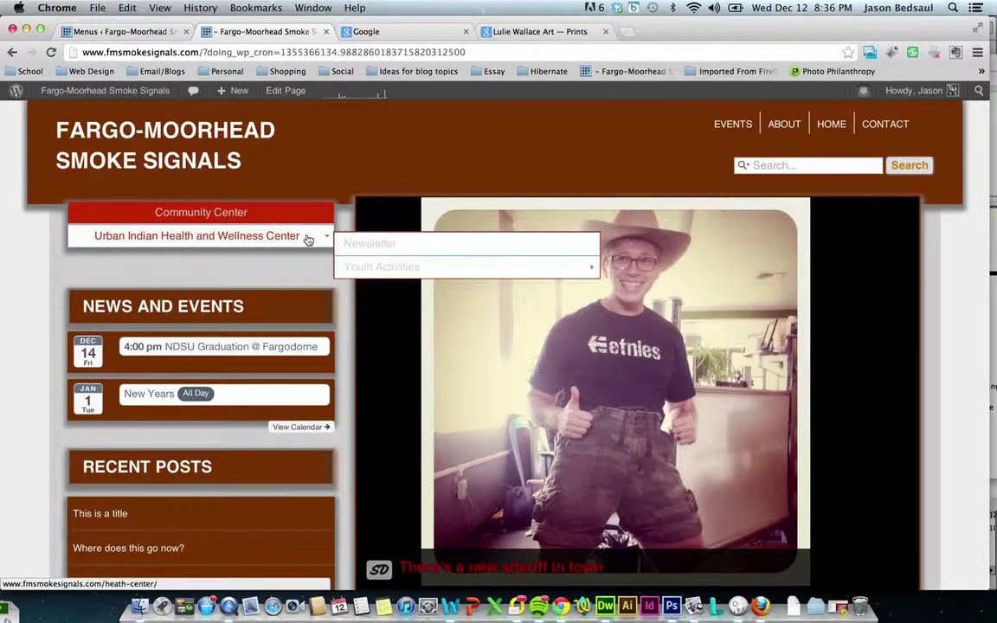
mouse_move(383, 267)
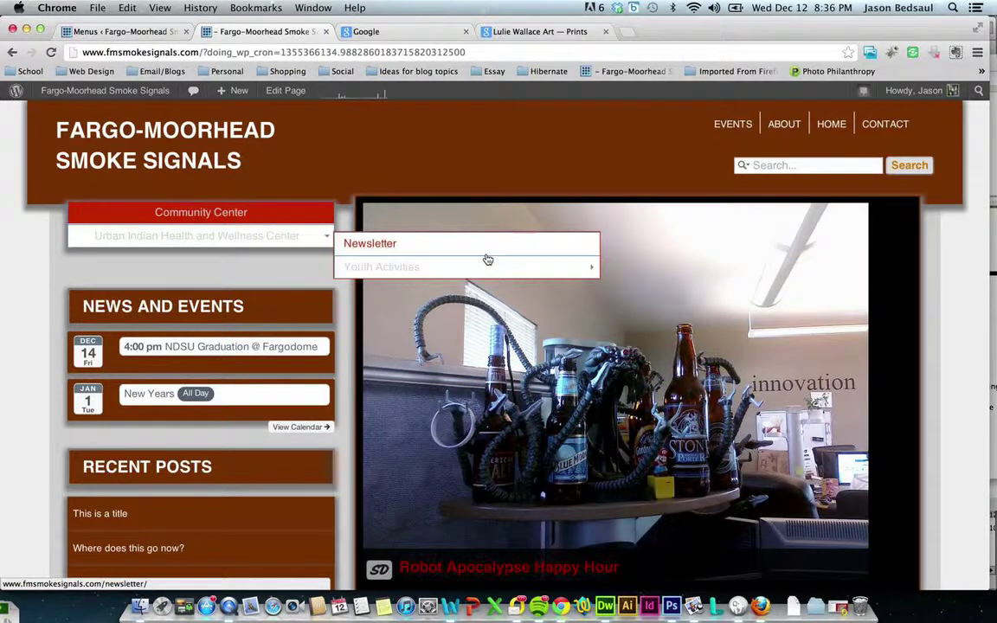
mouse_move(569, 263)
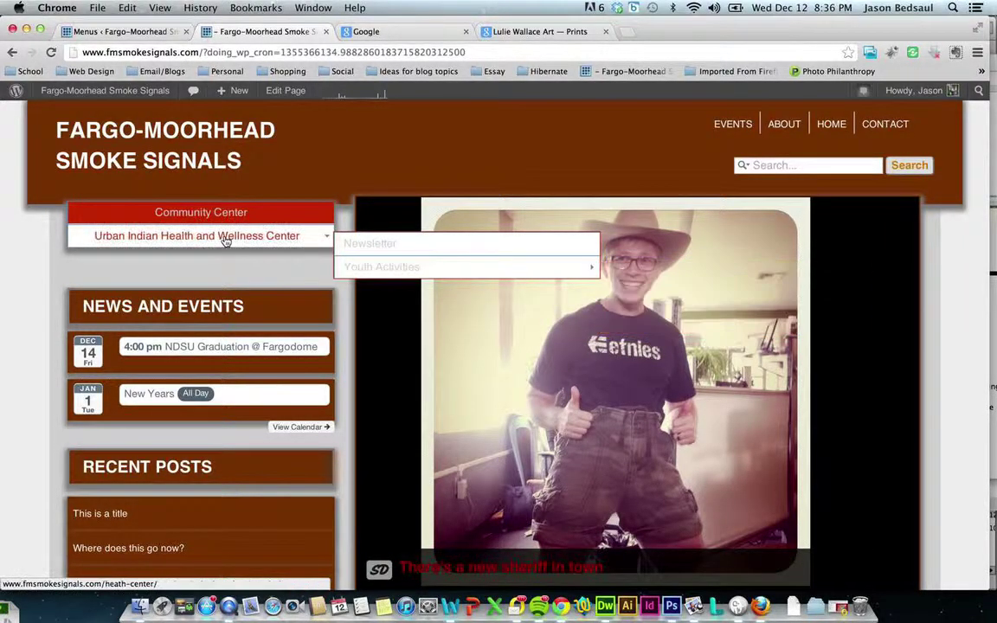
click(120, 31)
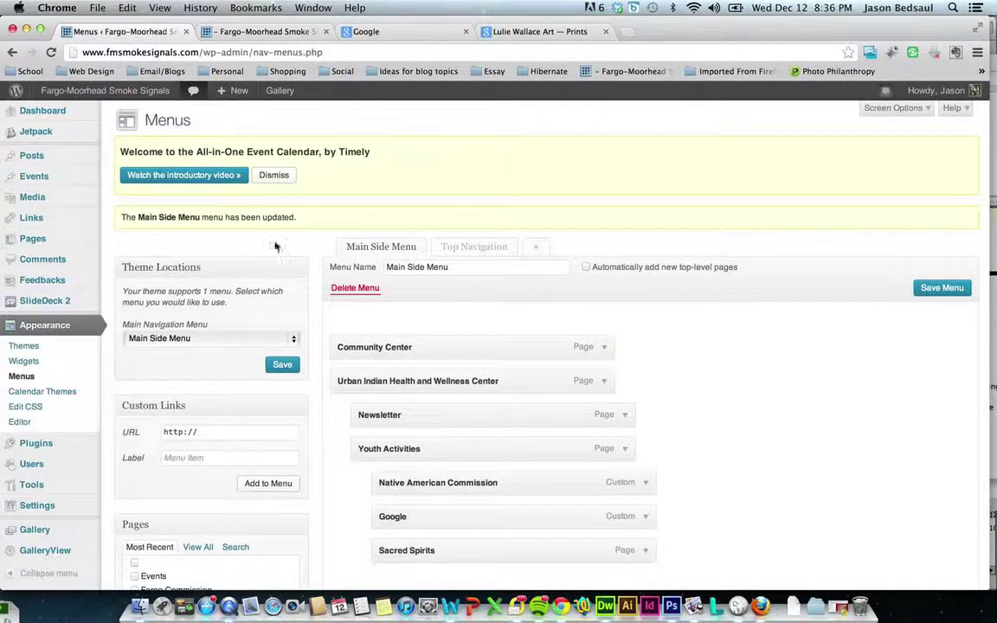